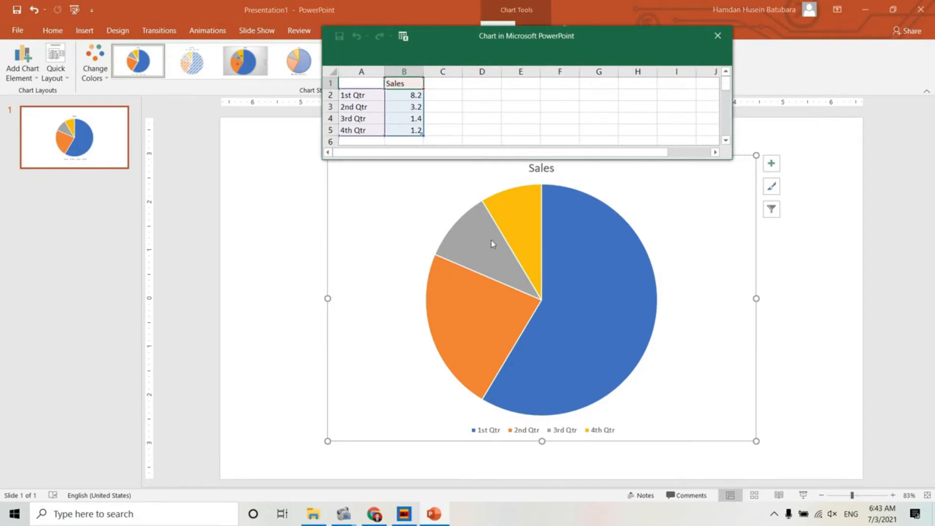
# Move the chart data sheet beside the pie chart and narrow it so the whole pie is visible
pyautogui.moveTo(437, 56); pyautogui.dragTo(162, 255)
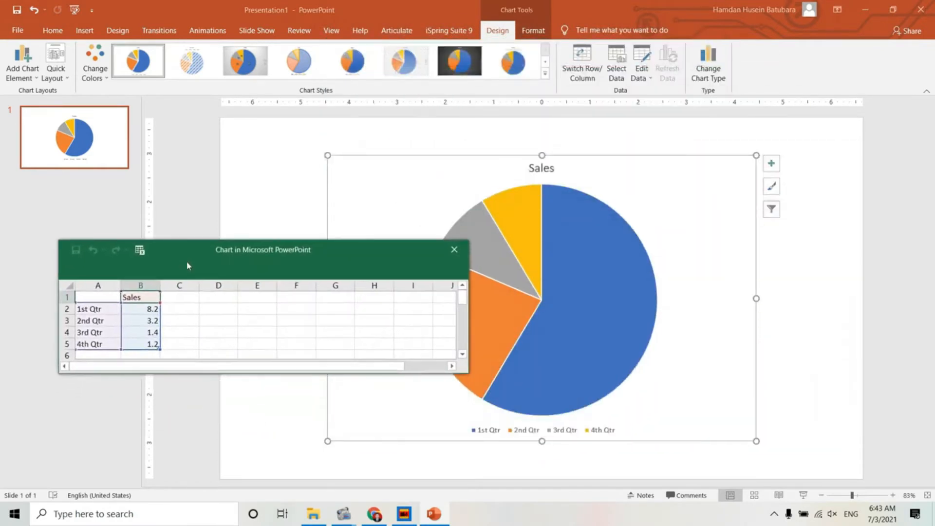
pyautogui.moveTo(471, 332); pyautogui.dragTo(293, 332)
pyautogui.moveTo(197, 261); pyautogui.dragTo(317, 261)
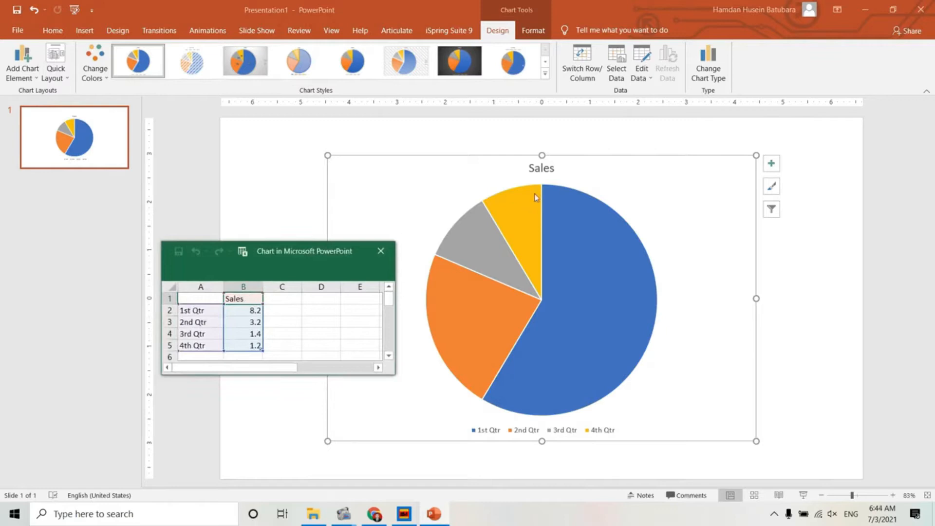
# Change the data series heading in B1 to "Data Akreditasi Sekolah di Tahun 2019"
pyautogui.click(249, 299)
pyautogui.write('Data Akredi')
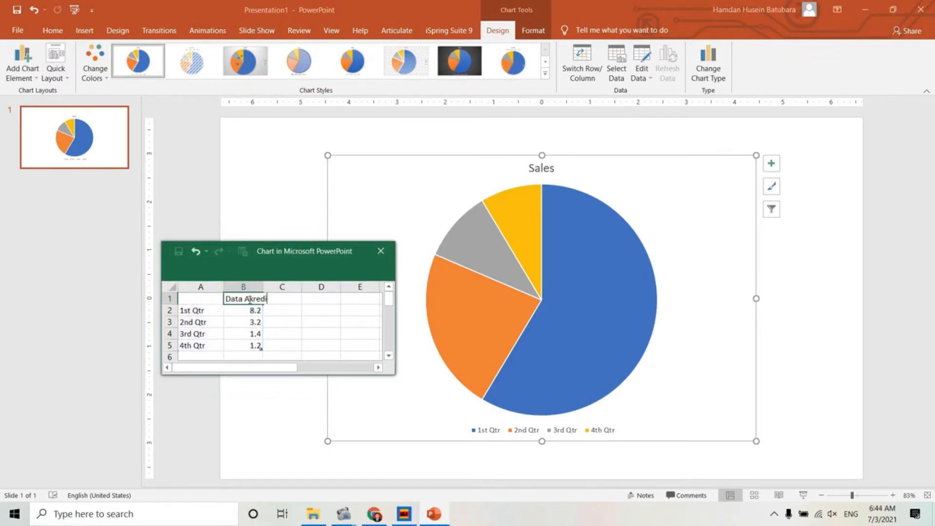
pyautogui.write('tasi Sekolah di Tahun')
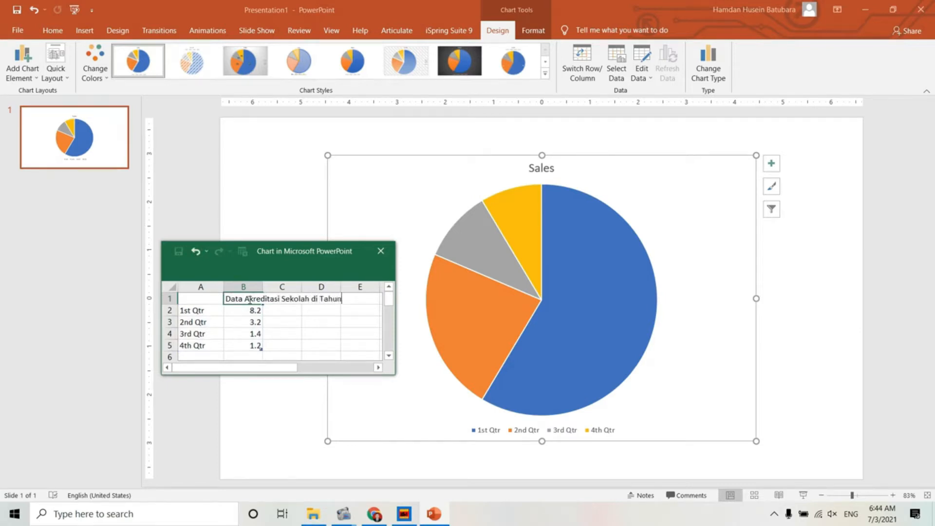
pyautogui.write(' 2019')
# Label the first category "Akreditasi A" and set its value to 25%, checking the reference pie chart in the Chrome browser
pyautogui.click(200, 311)
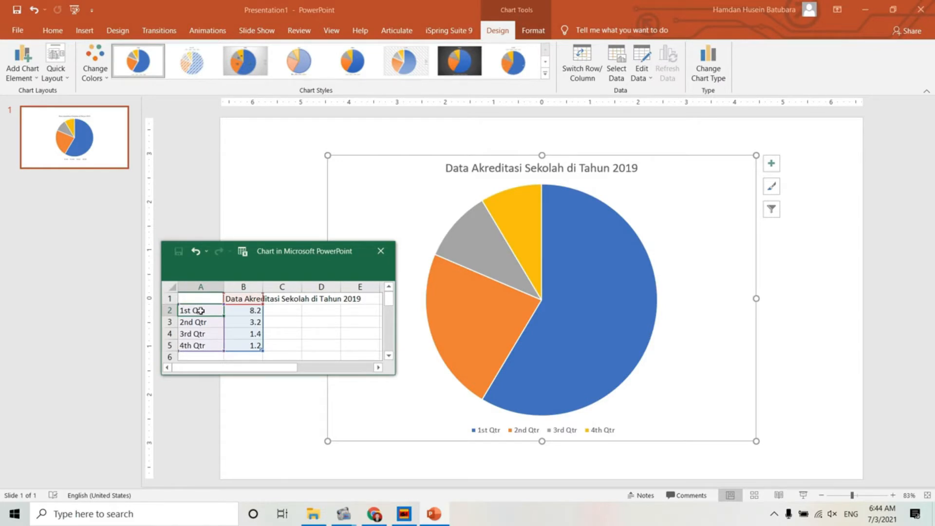
pyautogui.write('A')
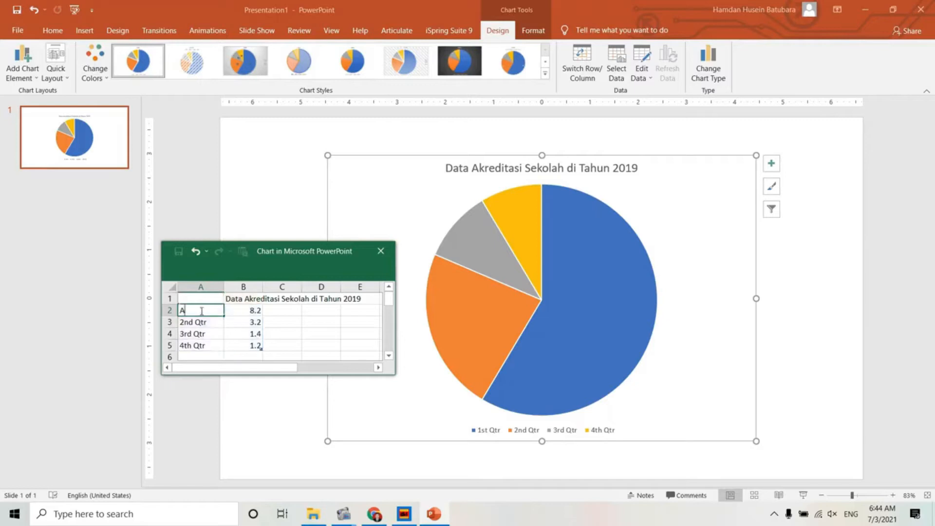
pyautogui.write('kreditasi A')
pyautogui.click(250, 312)
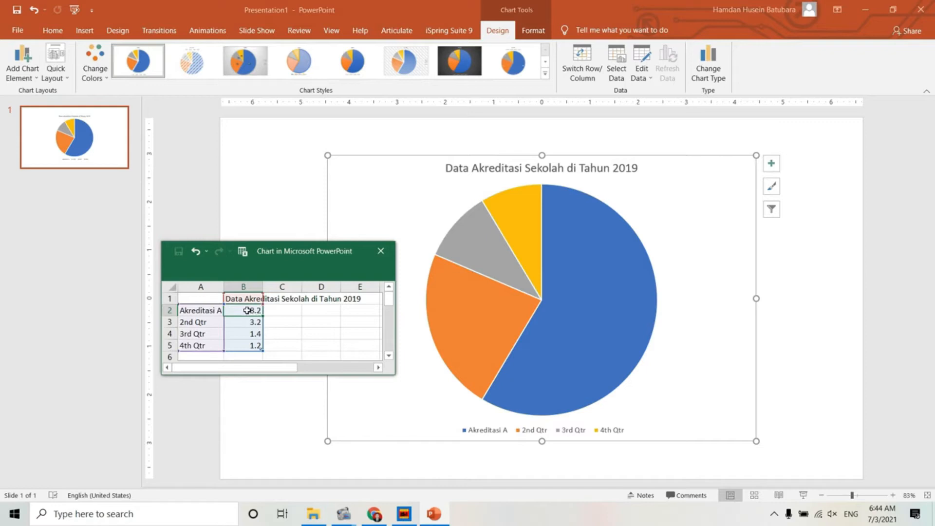
pyautogui.click(373, 502)
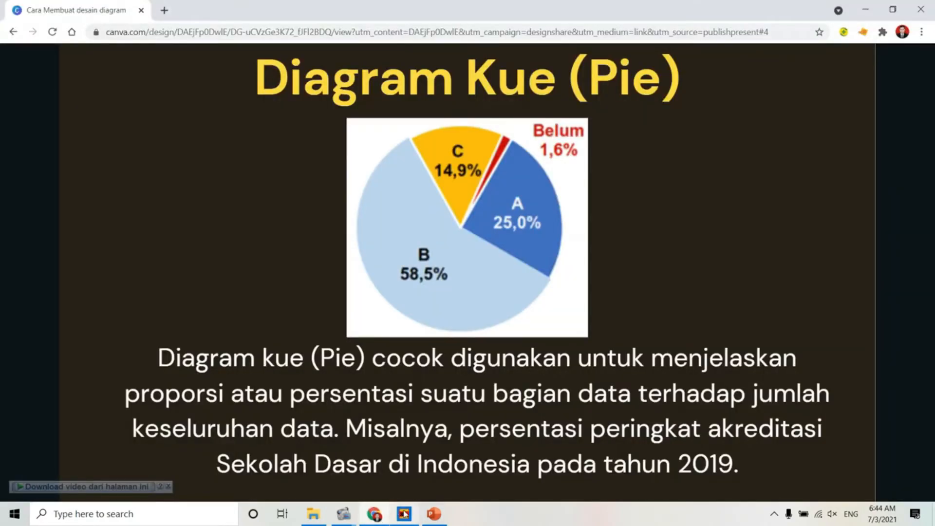
pyautogui.click(430, 523)
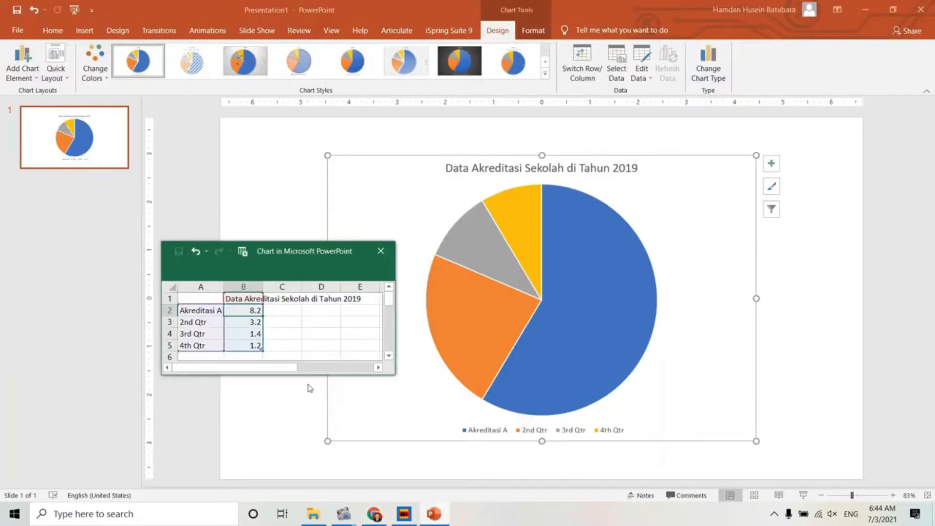
pyautogui.click(250, 313)
pyautogui.write('25%')
# Label the second category "Akreditasi B" and set its value to 58.50%, checking the reference pie chart in Chrome
pyautogui.click(203, 324)
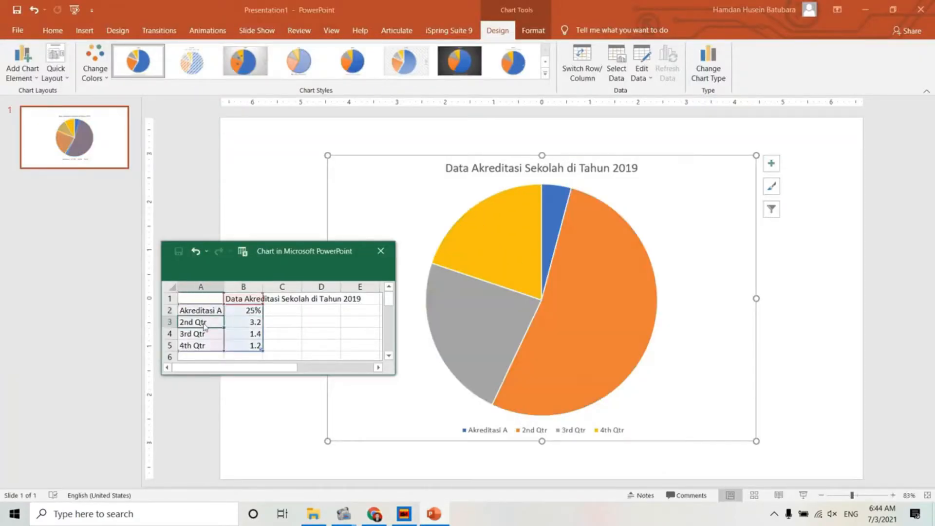
pyautogui.write('Akreditasi B')
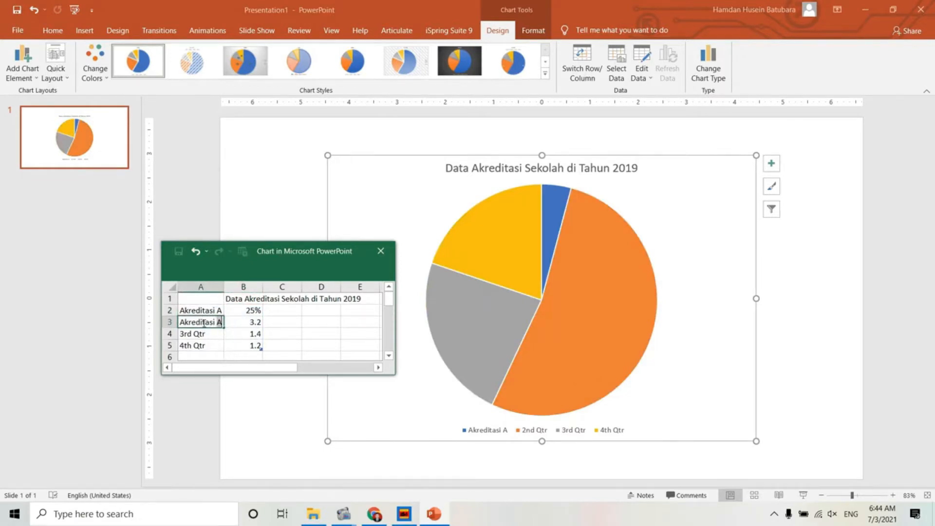
pyautogui.click(374, 514)
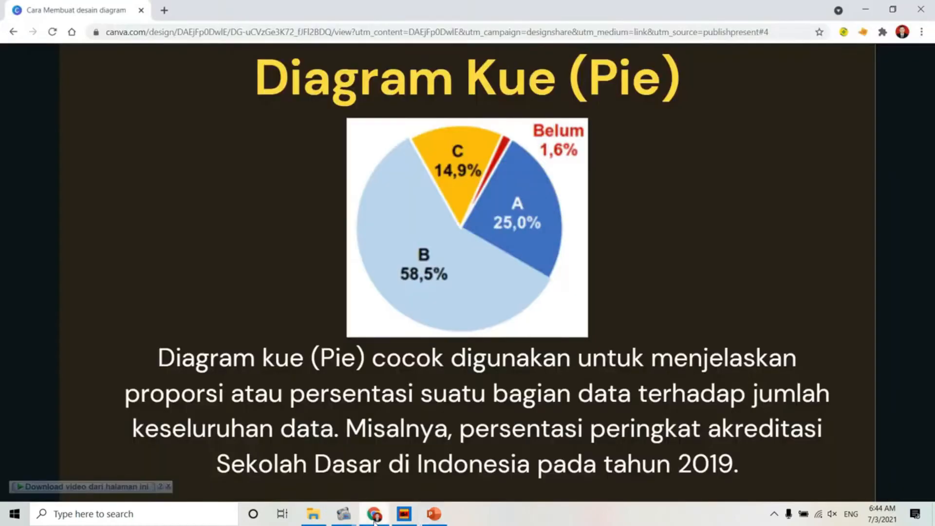
pyautogui.moveTo(428, 322)
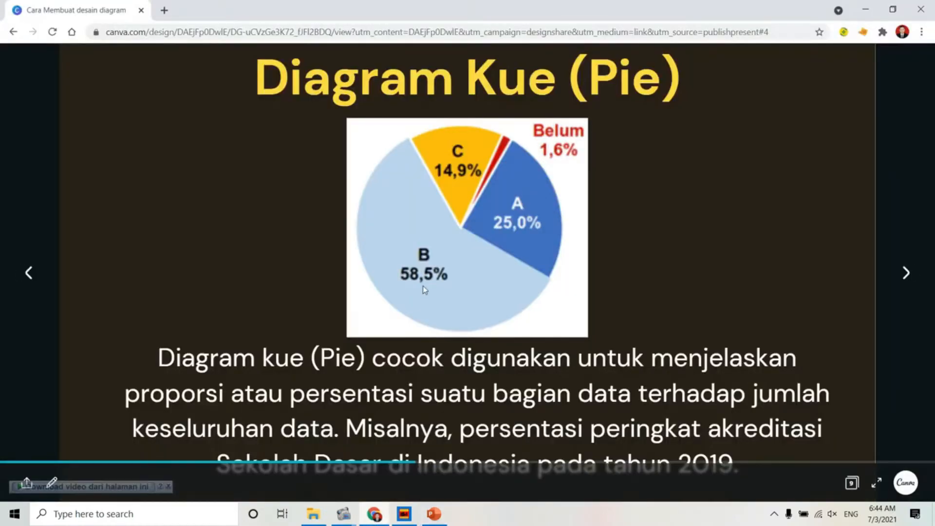
pyautogui.click(434, 514)
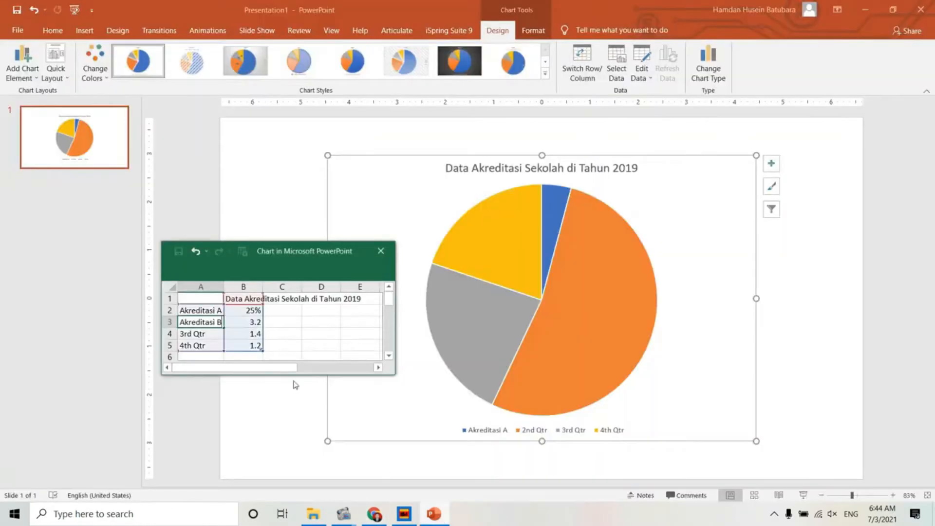
pyautogui.click(250, 323)
pyautogui.write('5')
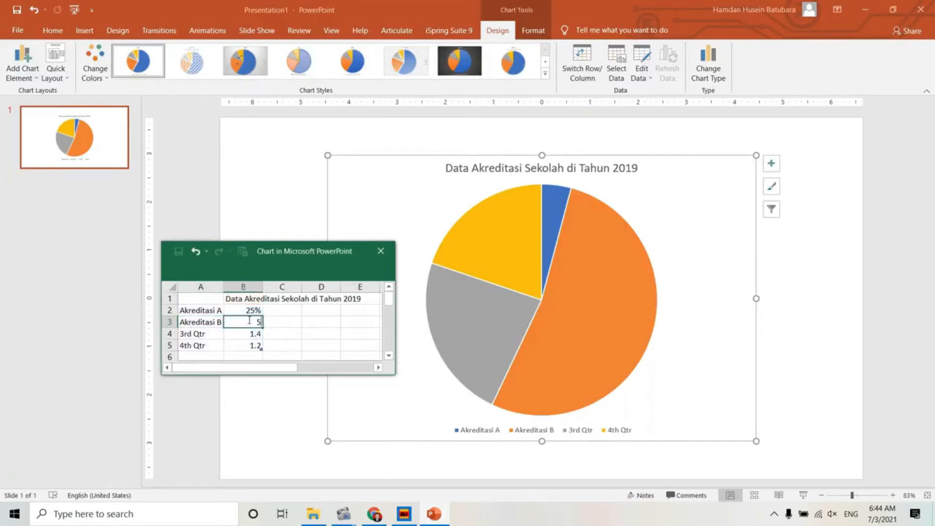
pyautogui.write('8.50%')
pyautogui.press('Return')
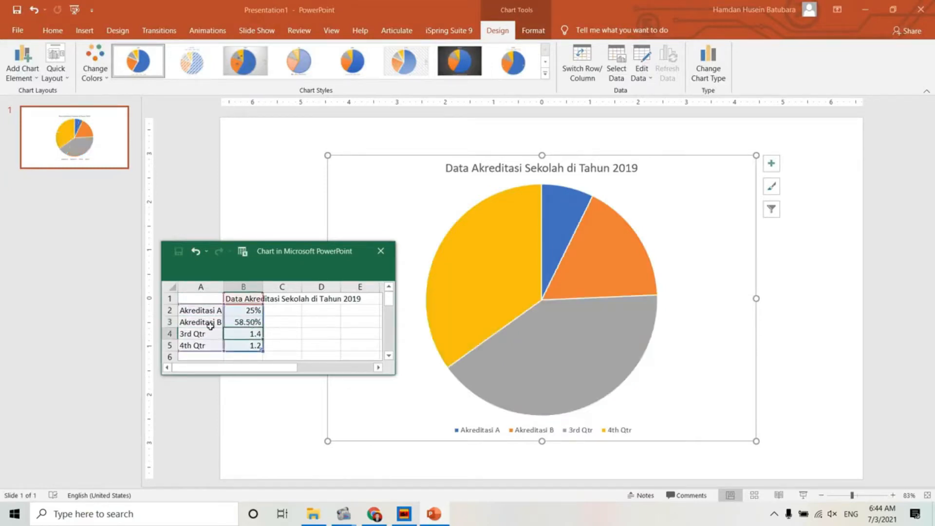
# Label the third category "Akreditasi C" and set its value to 14.9%, checking the reference pie chart in Chrome
pyautogui.click(189, 334)
pyautogui.write('Akreditasi C')
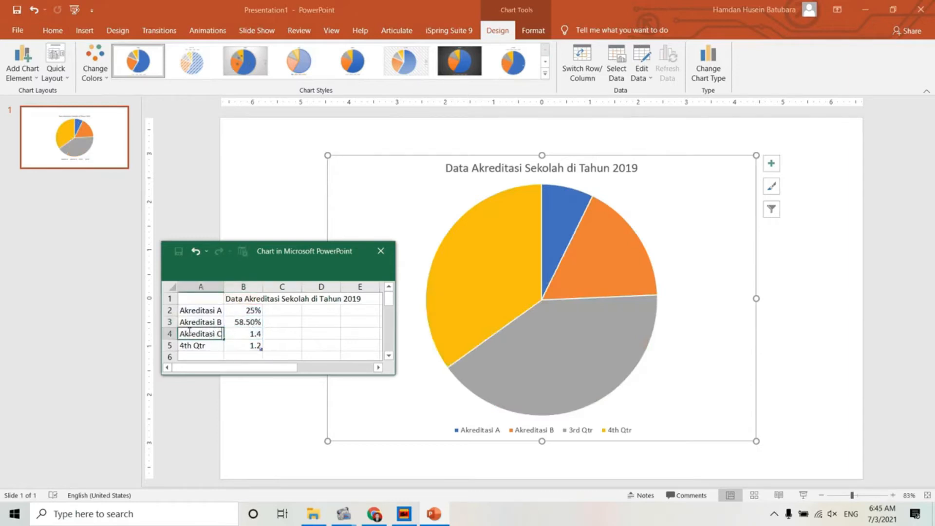
pyautogui.click(375, 514)
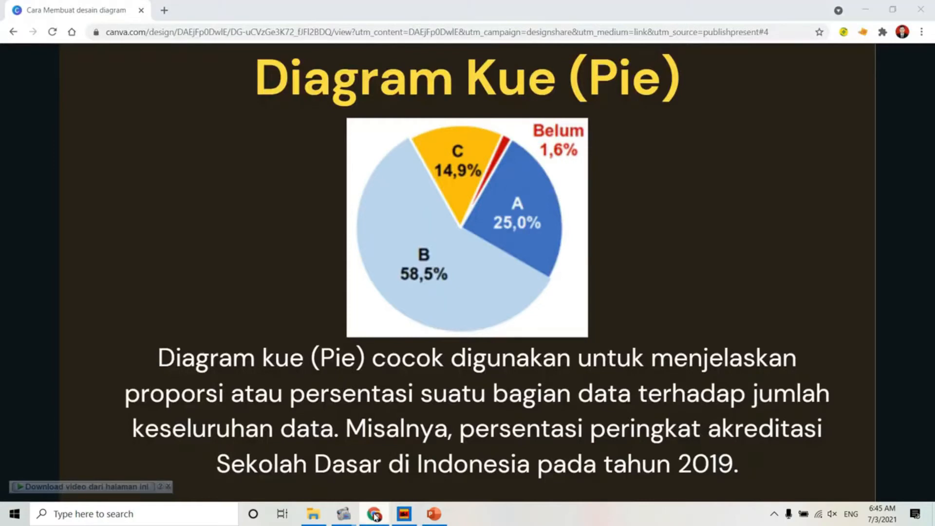
pyautogui.click(375, 514)
pyautogui.click(250, 334)
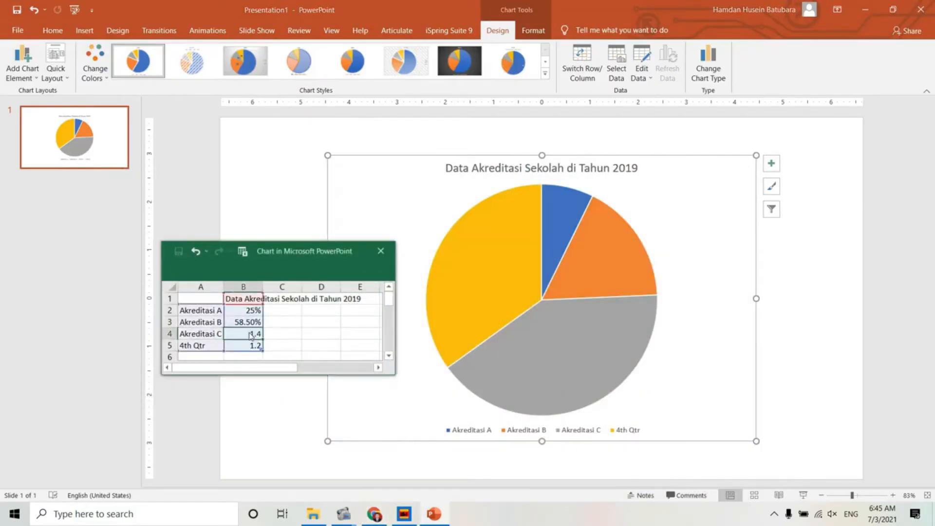
pyautogui.write('14.')
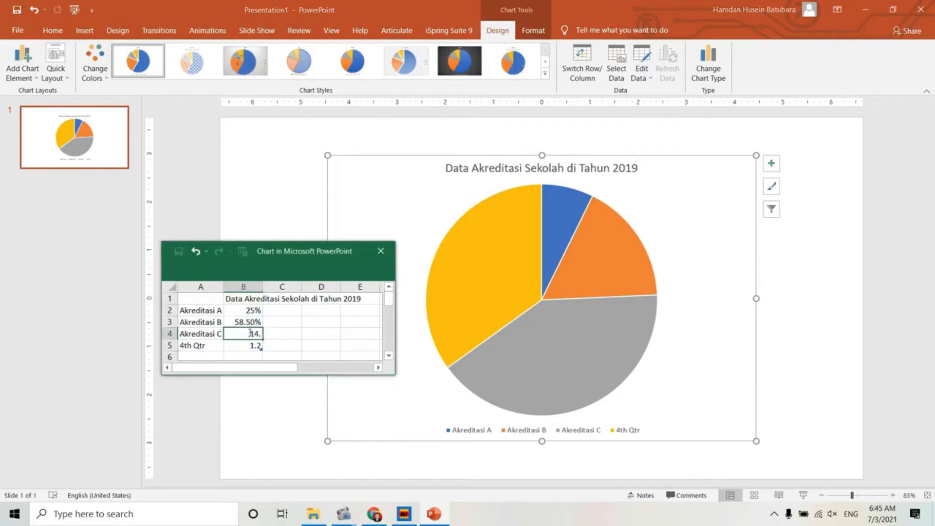
pyautogui.write('9%')
# Label the fourth category "Tidak Terakreditasi" and widen column A to fit the full label
pyautogui.click(203, 346)
pyautogui.write('Ti')
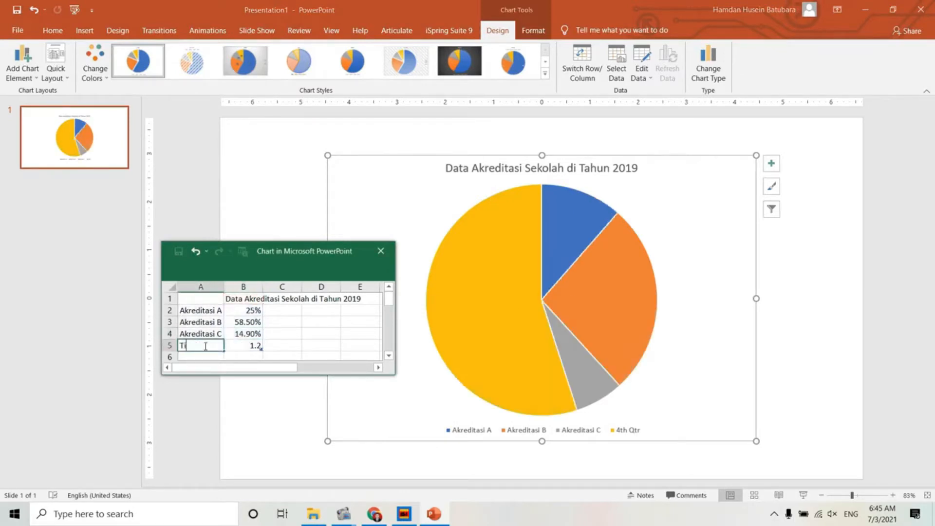
pyautogui.write('dak R')
pyautogui.press('BackSpace')
pyautogui.write('Terakreditasi')
pyautogui.press('Tab')
pyautogui.write('1.2')
pyautogui.press('Return')
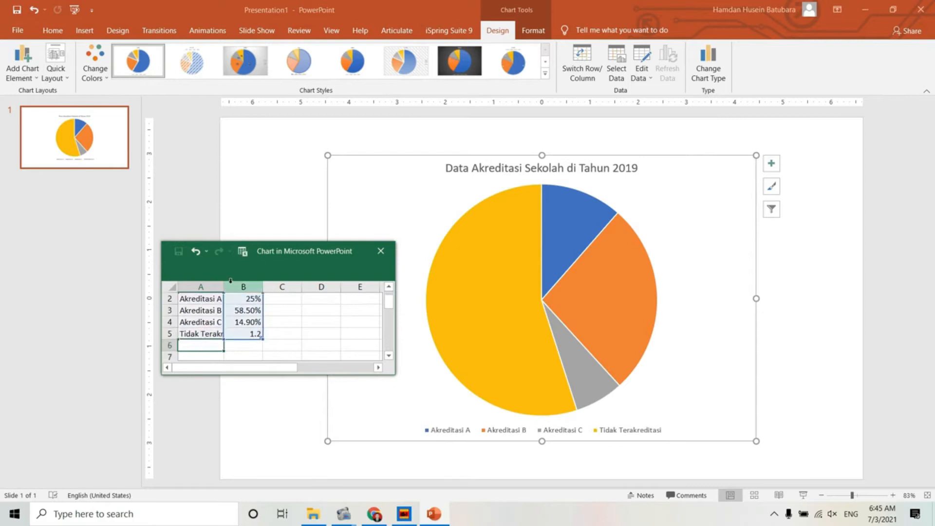
pyautogui.moveTo(224, 287); pyautogui.dragTo(256, 287)
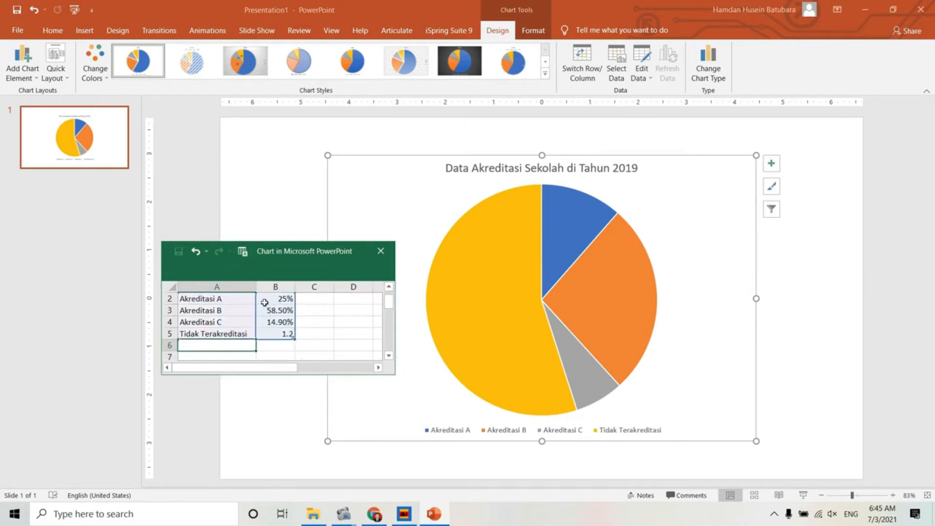
# Set the fourth category's value to 1.6%, checking the reference pie chart in Chrome
pyautogui.click(286, 334)
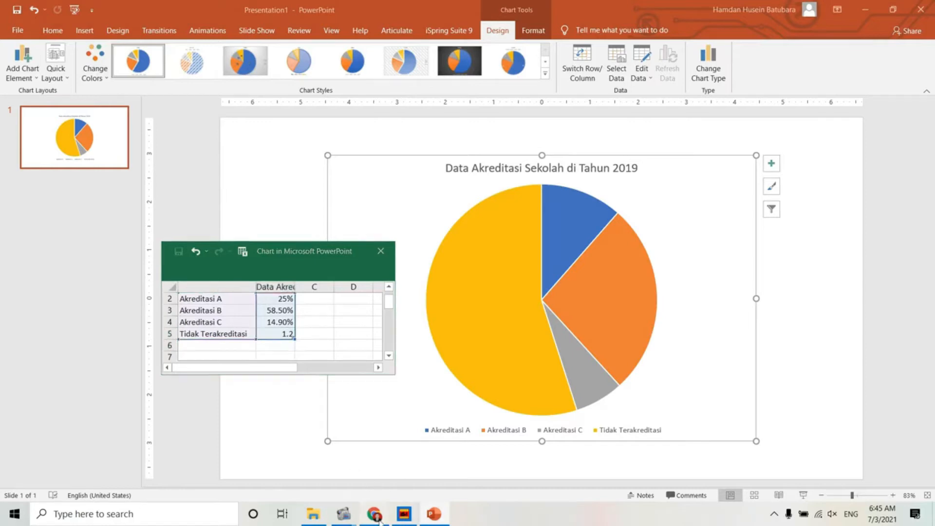
pyautogui.click(378, 519)
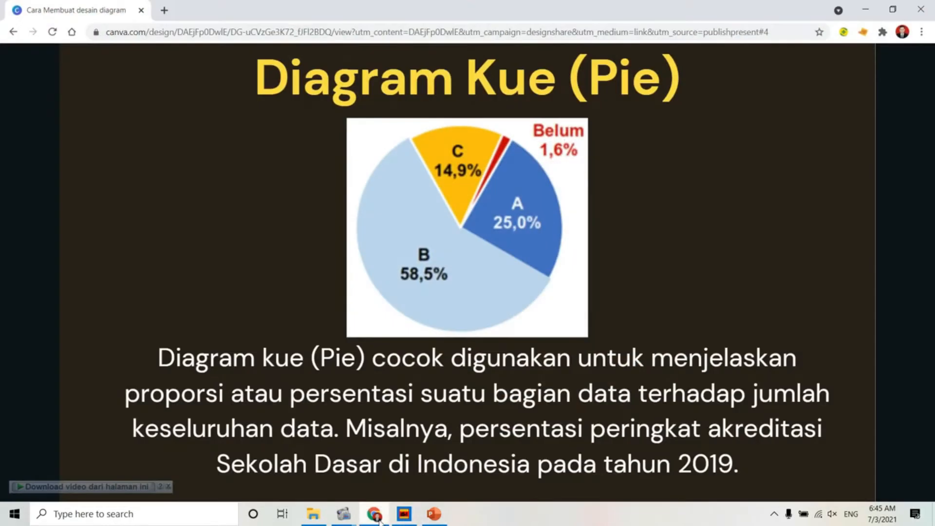
pyautogui.click(434, 515)
pyautogui.doubleClick(289, 334)
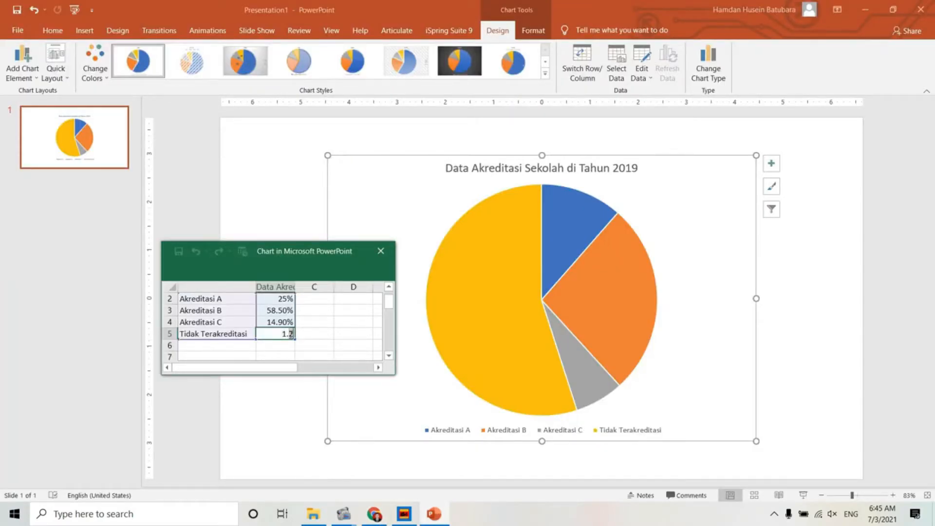
pyautogui.press('BackSpace')
pyautogui.write('6%')
pyautogui.hotkey('ctrl', 'Return')
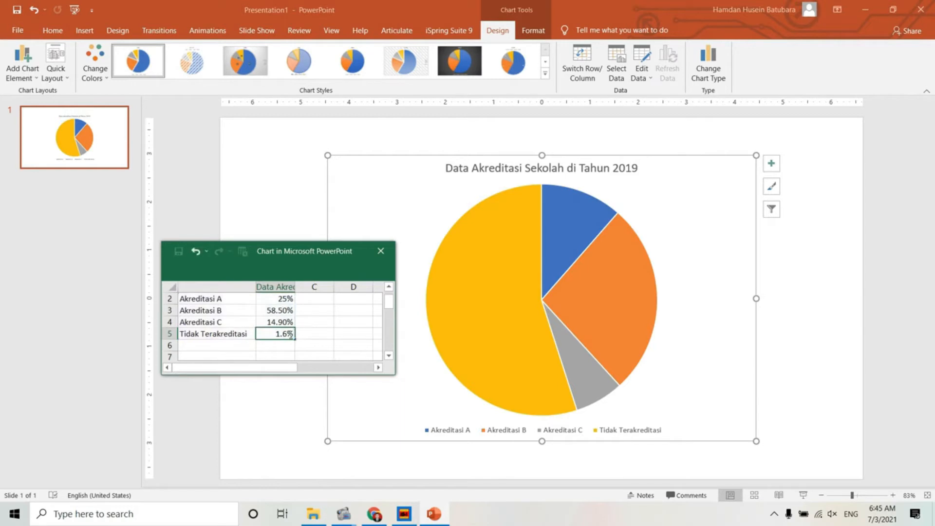
# Replace the word "Tidak" in the fourth category label so it reads "Belum Terakreditasi"
pyautogui.doubleClick(201, 333)
pyautogui.doubleClick(201, 334)
pyautogui.write('Belum')
pyautogui.press('Return')
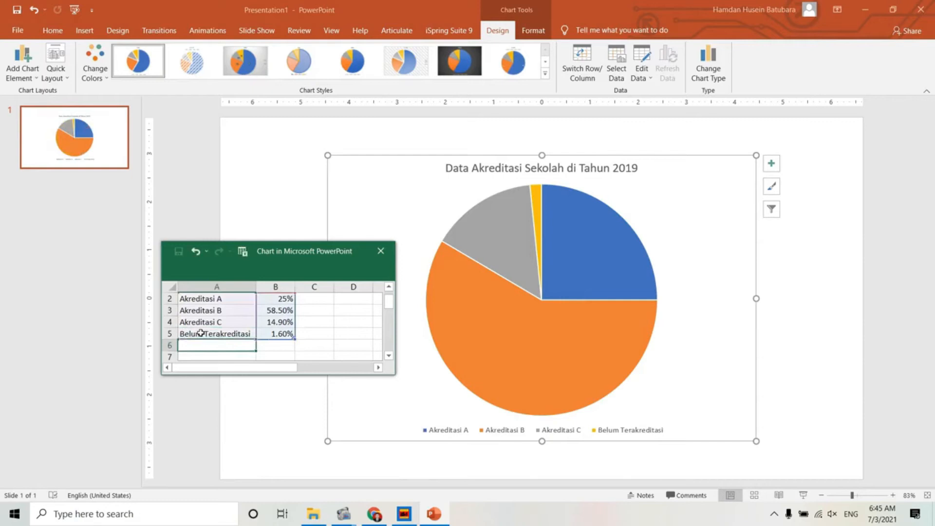
# Move the chart data sheet slightly higher and bring its heading row back into view
pyautogui.click(319, 342)
pyautogui.moveTo(329, 258); pyautogui.dragTo(325, 238)
pyautogui.click(206, 314)
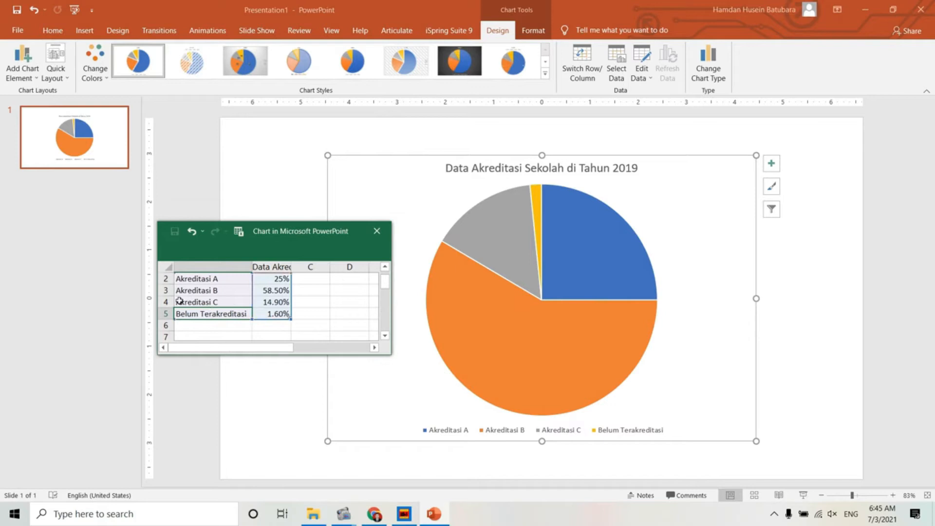
pyautogui.scroll(1, 190, 281)
# Rename the fourth category in A5 to "Akreditasi D"
pyautogui.click(190, 281)
pyautogui.press('Return')
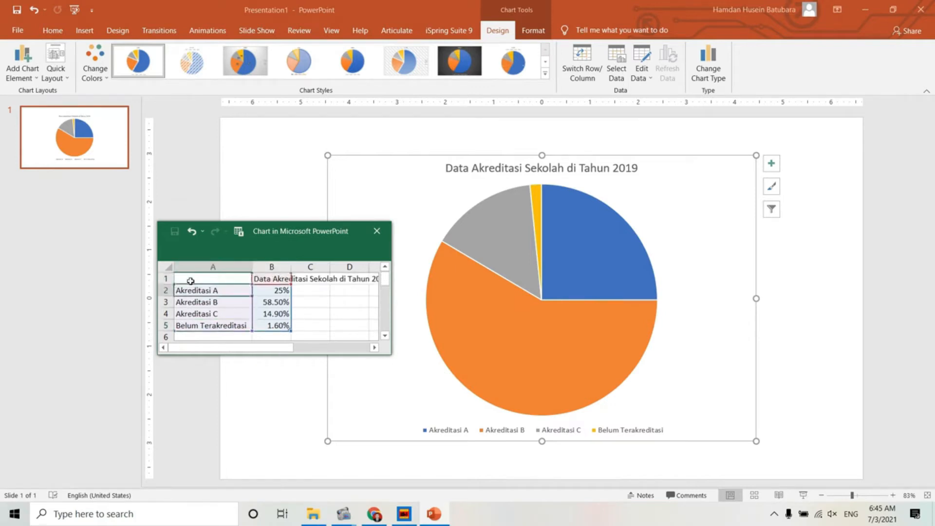
pyautogui.press('Return')
pyautogui.press('Return')
pyautogui.press('Return')
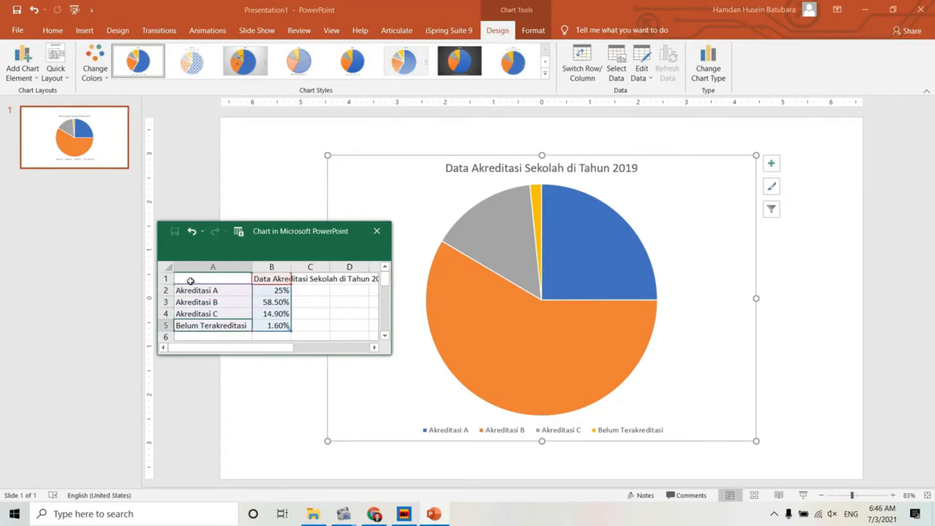
pyautogui.write('Akreditas')
pyautogui.write('u')
pyautogui.write(' D')
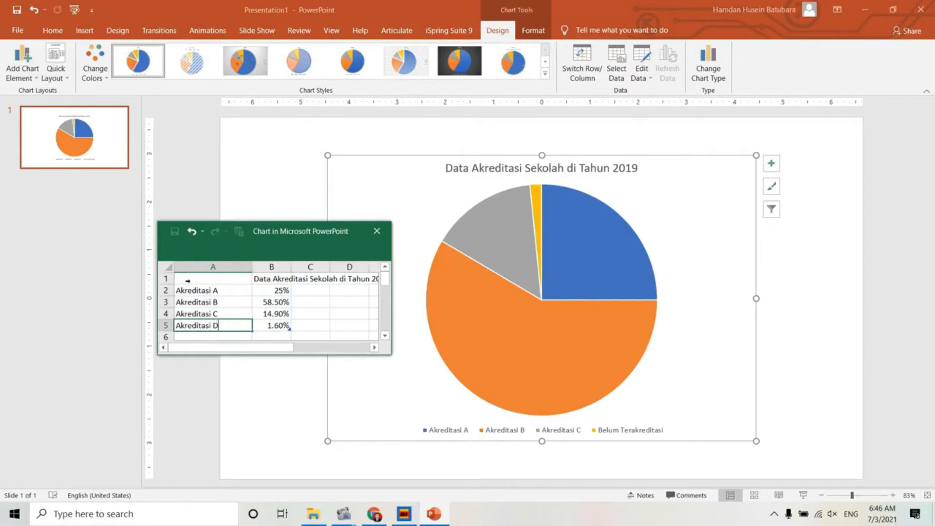
pyautogui.press('Return')
# Add a fifth category labelled "Belum Terakreditasi" in A6, below Akreditasi D
pyautogui.write('Belu')
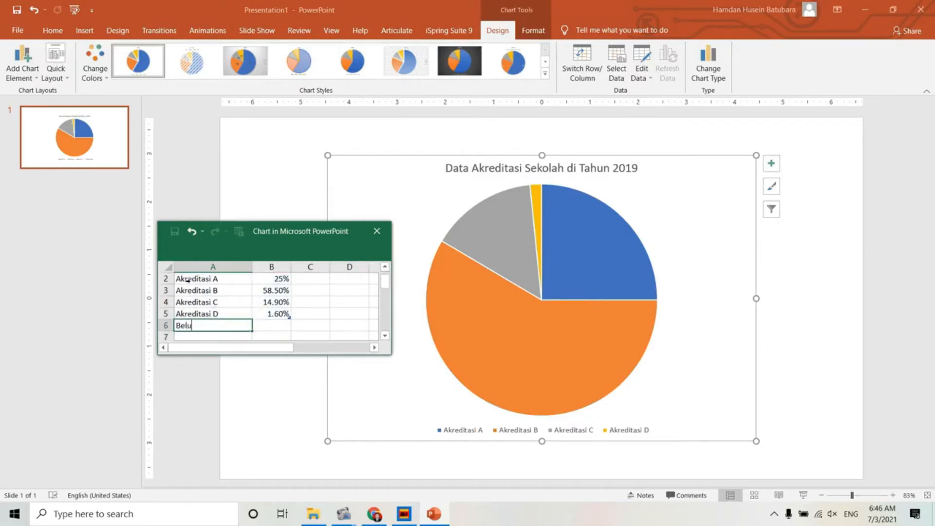
pyautogui.write('m Terakreditasi')
pyautogui.press('Return')
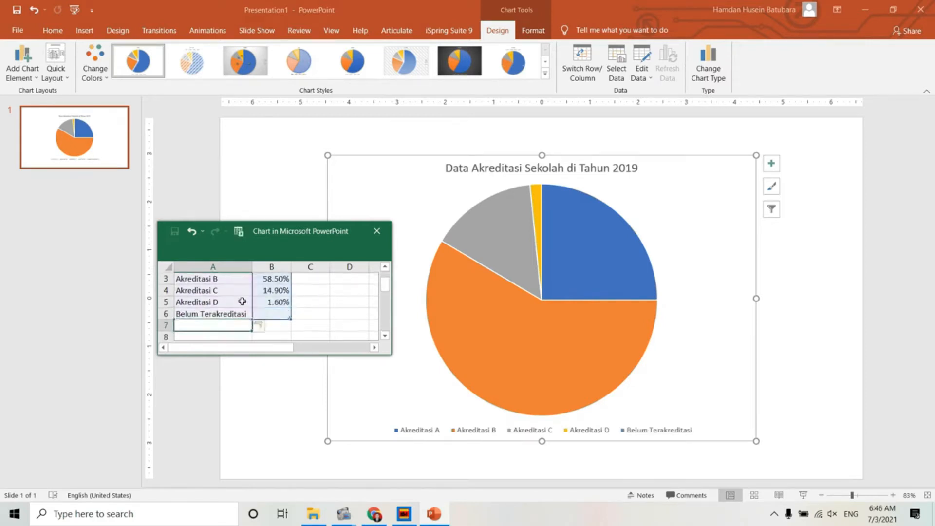
pyautogui.click(231, 313)
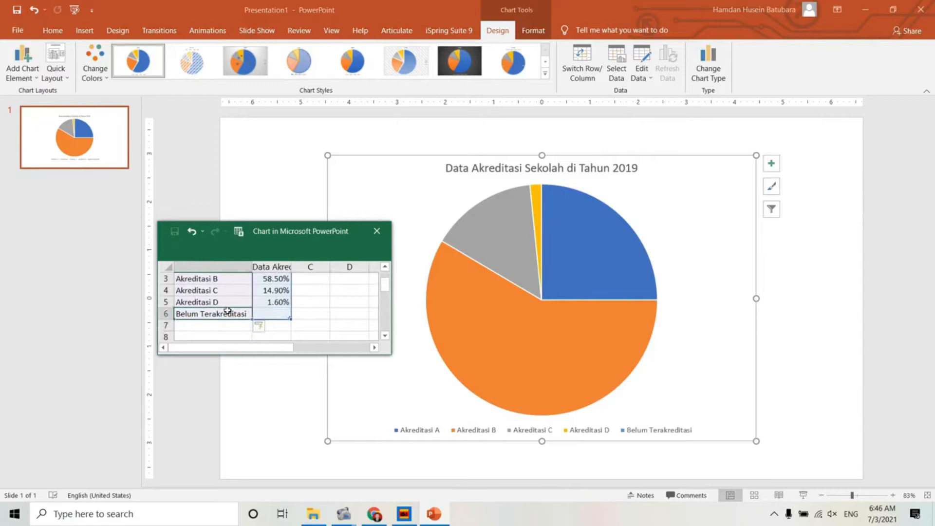
# Set the Belum Terakreditasi value in B6 of the chart data sheet to 1%
pyautogui.click(266, 314)
pyautogui.write('1')
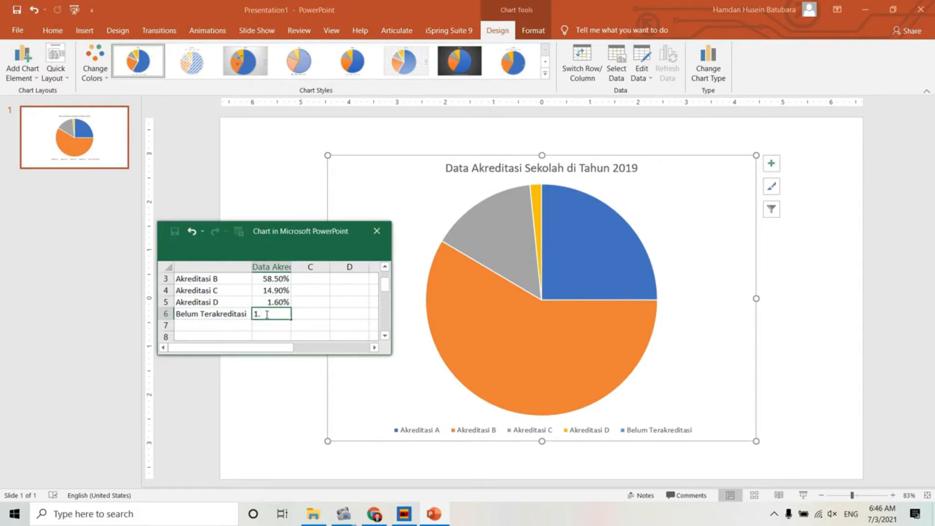
pyautogui.write('%')
pyautogui.press('Return')
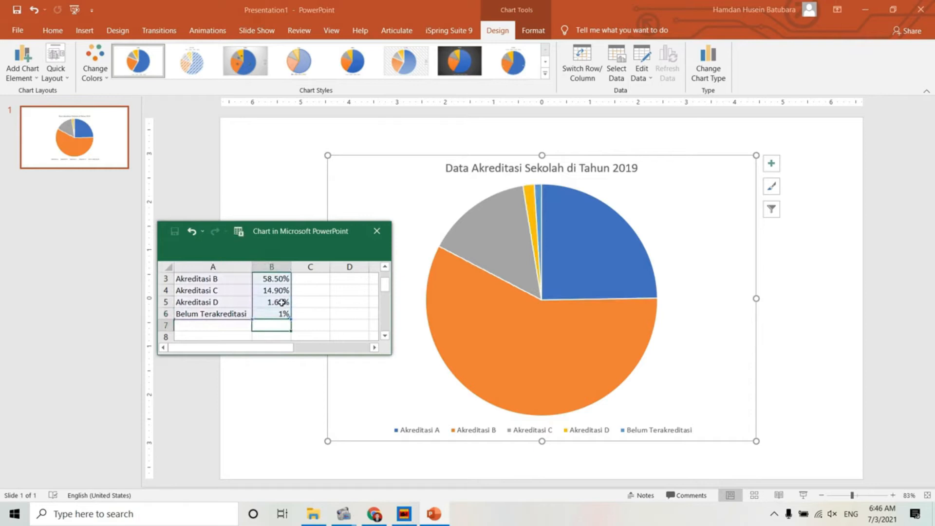
# Set the Akreditasi D value in B5 to 0.6% and close the chart data sheet
pyautogui.click(281, 302)
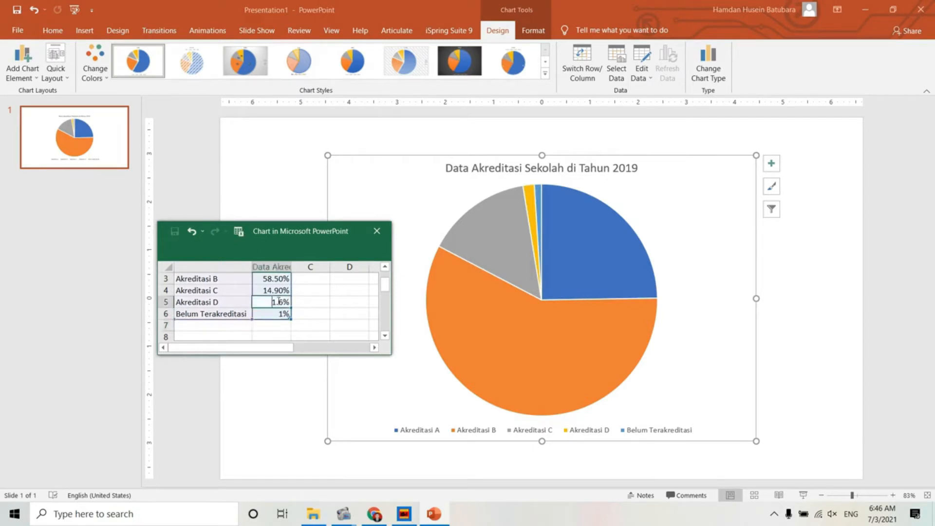
pyautogui.write('0')
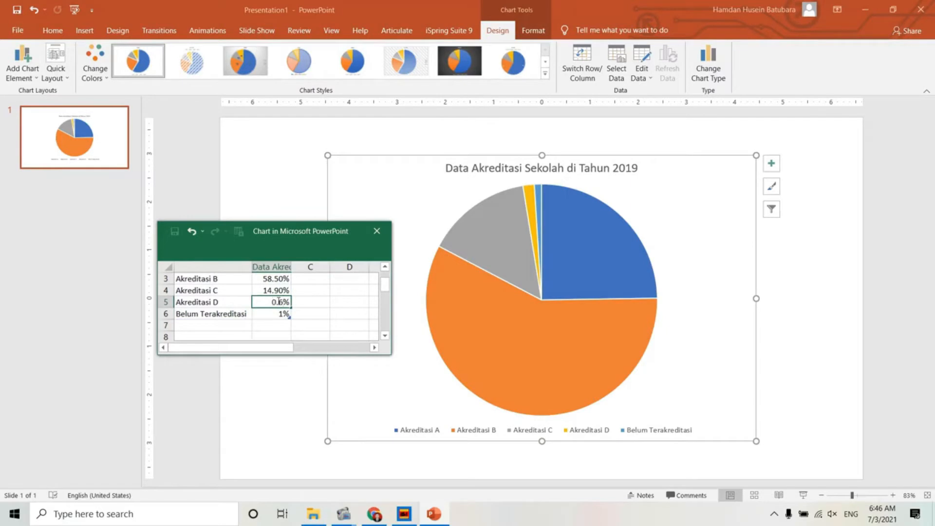
pyautogui.press('Return')
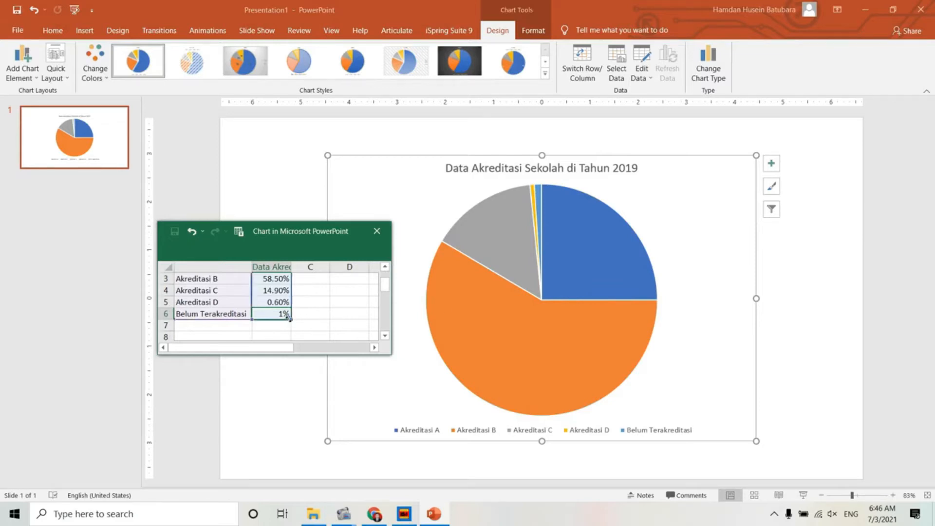
pyautogui.moveTo(294, 324)
pyautogui.mouseDown()
pyautogui.moveTo(292, 334)
pyautogui.moveTo(292, 321)
pyautogui.mouseUp()
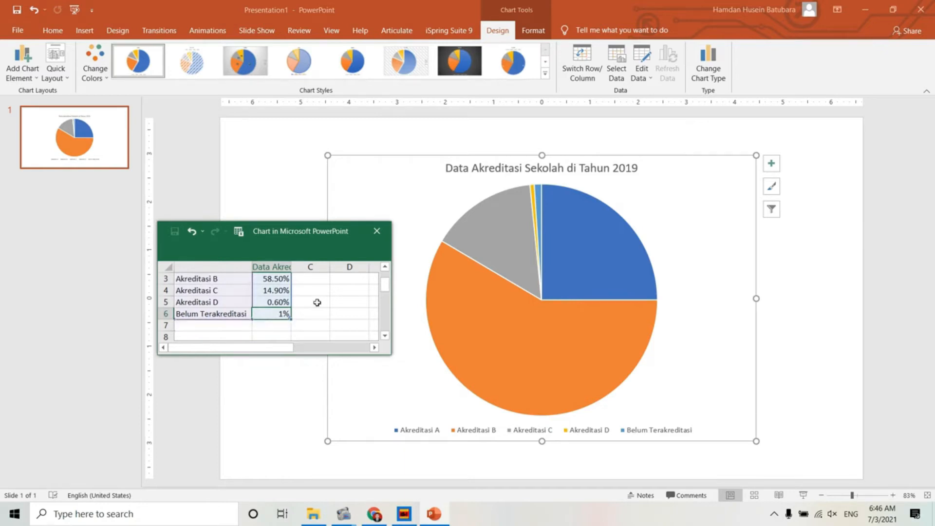
pyautogui.click(382, 238)
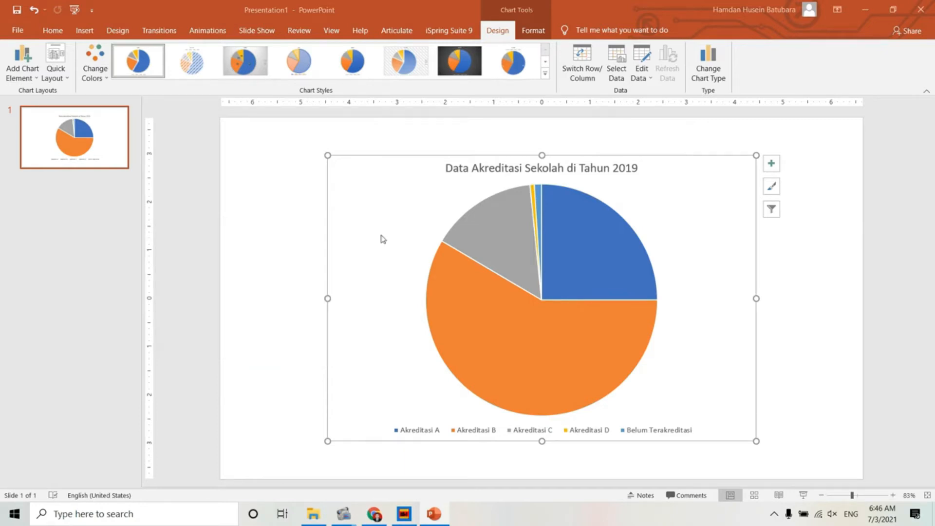
pyautogui.click(275, 250)
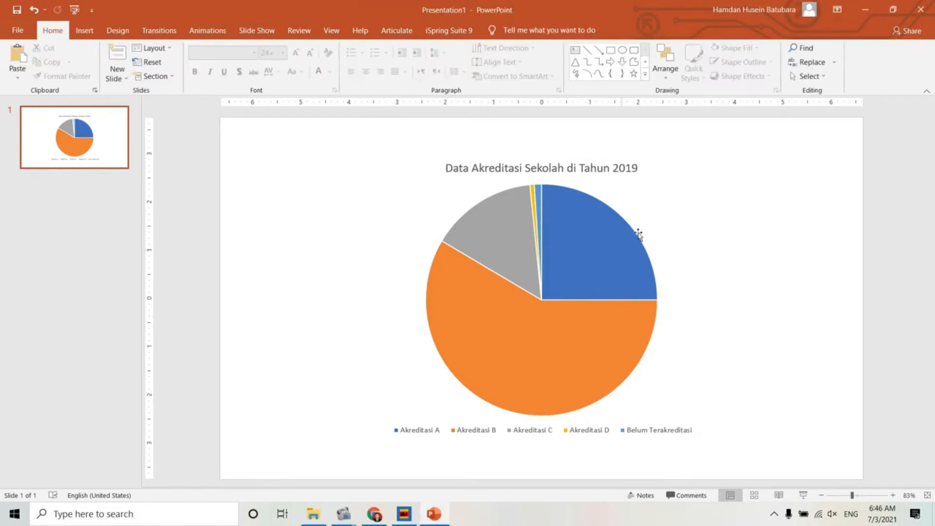
# Reopen the pie chart's data in Excel, with the window enlarged to review the category rows, and close it
pyautogui.click(654, 253)
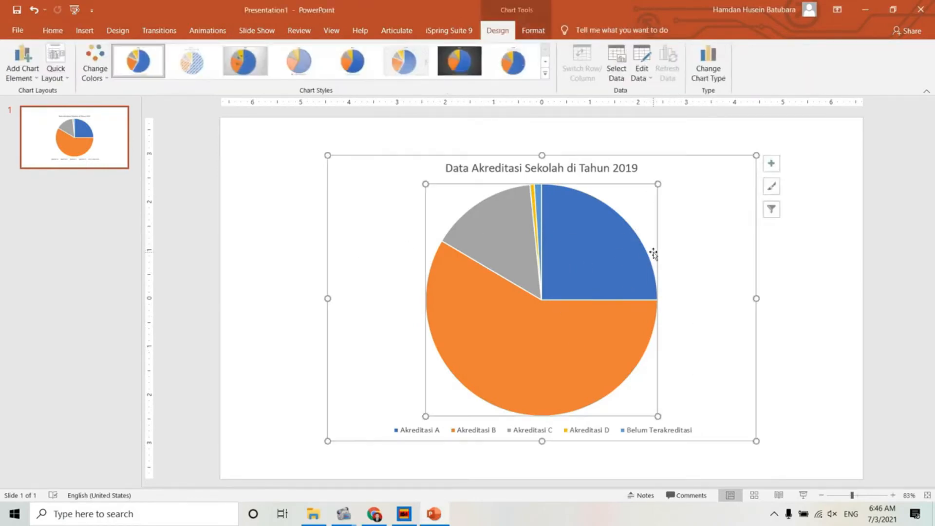
pyautogui.rightClick(645, 223)
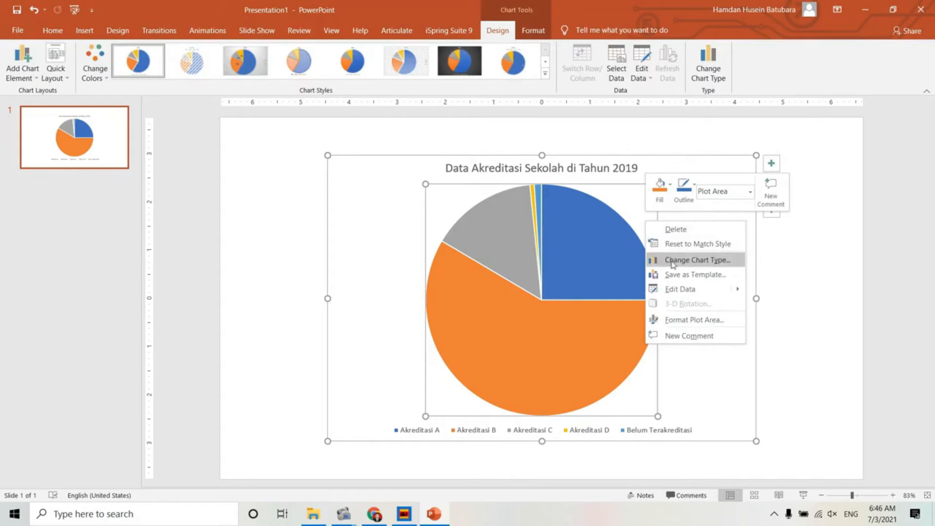
pyautogui.moveTo(738, 290)
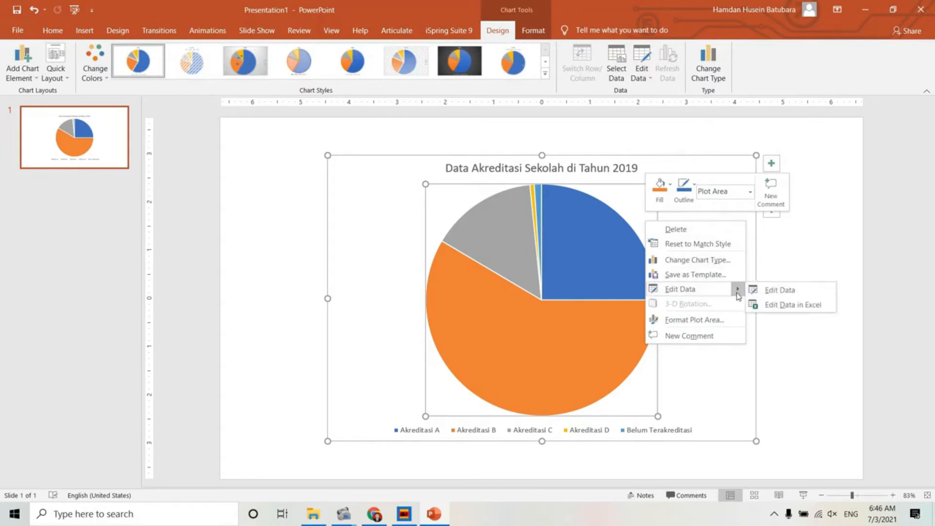
pyautogui.click(782, 305)
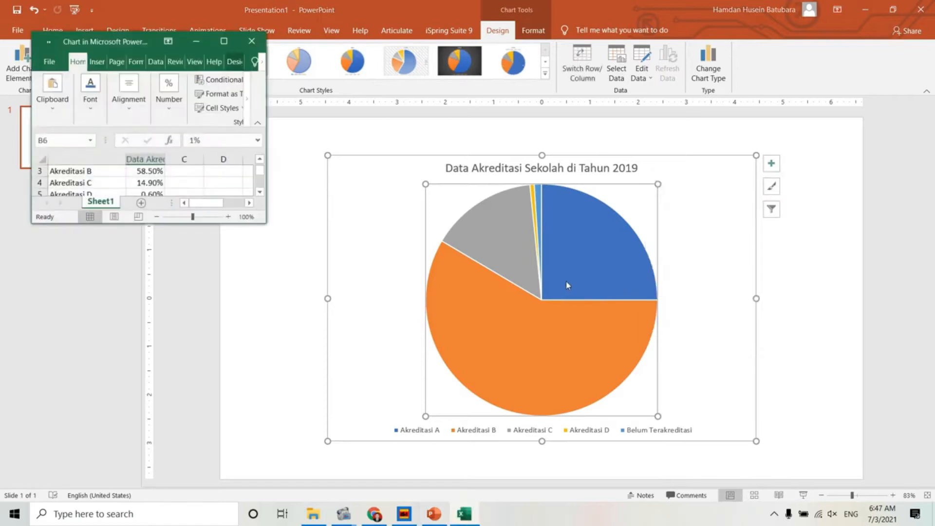
pyautogui.moveTo(140, 45); pyautogui.dragTo(207, 169)
pyautogui.moveTo(330, 346); pyautogui.dragTo(370, 429)
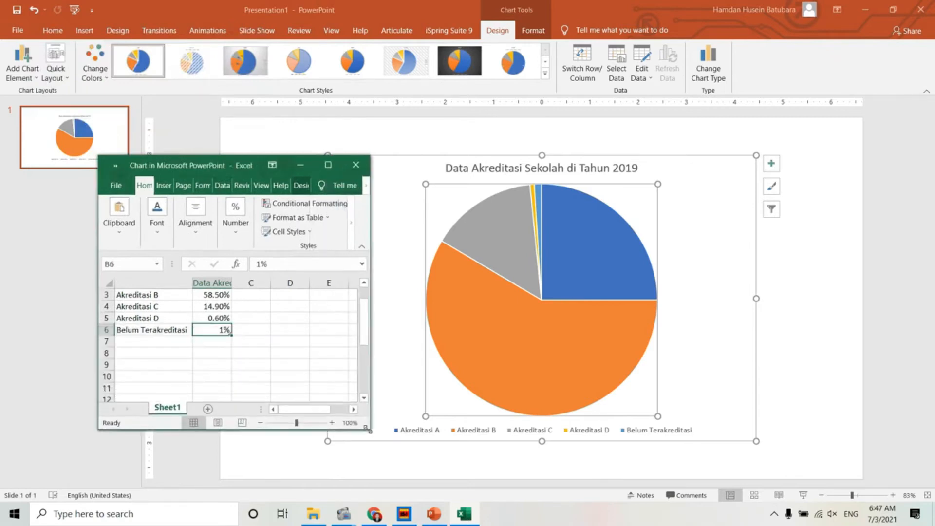
pyautogui.click(356, 165)
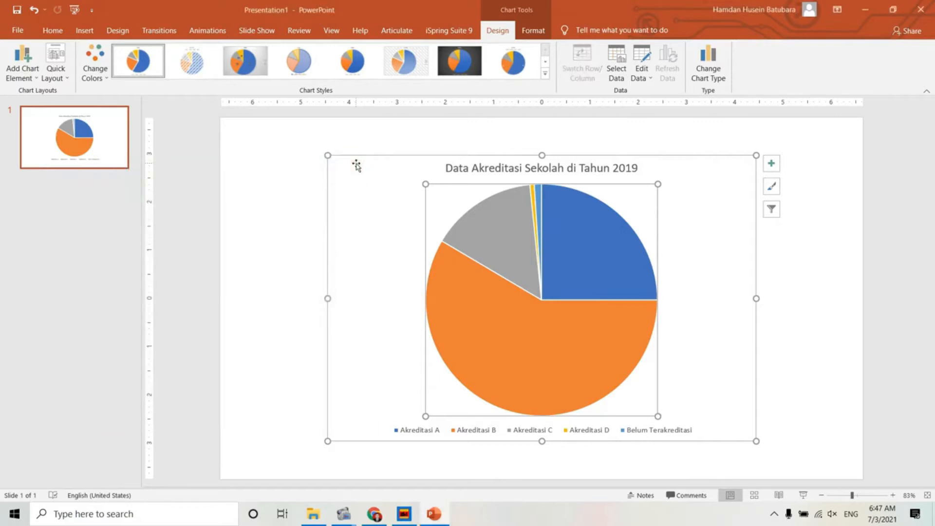
pyautogui.click(292, 195)
# Preview the title placement and data label options available for the pie chart
pyautogui.click(515, 279)
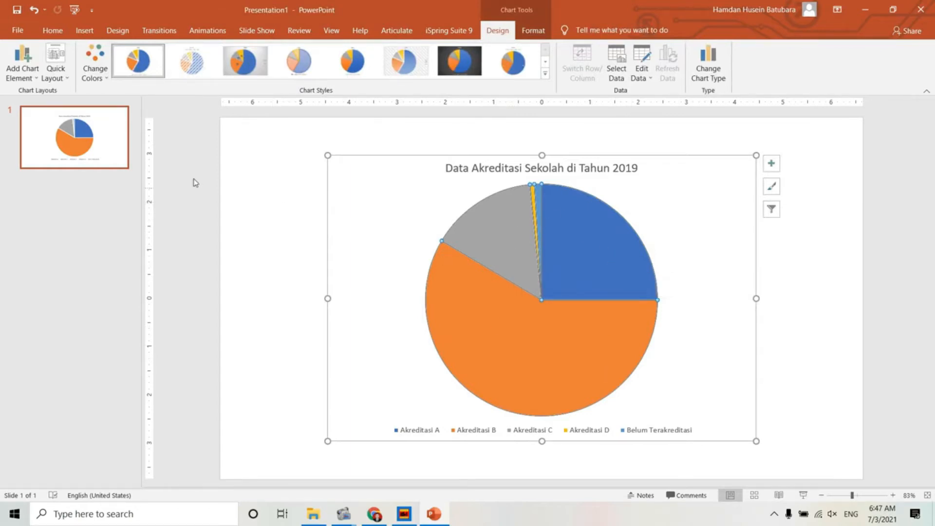
pyautogui.click(26, 78)
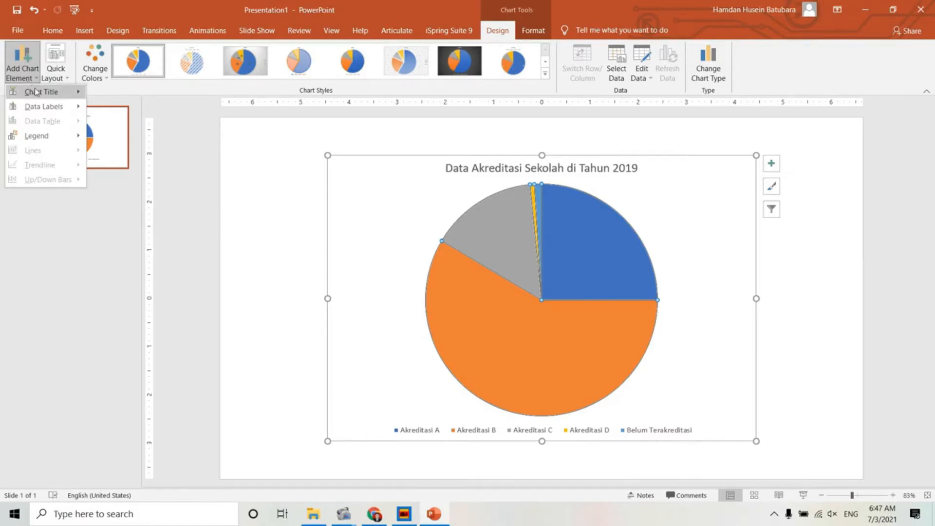
pyautogui.moveTo(39, 92)
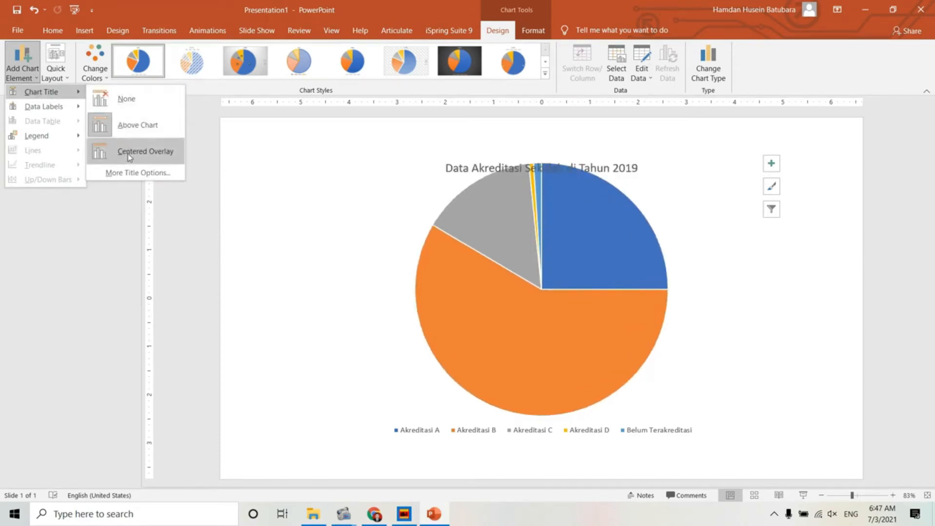
pyautogui.moveTo(62, 109)
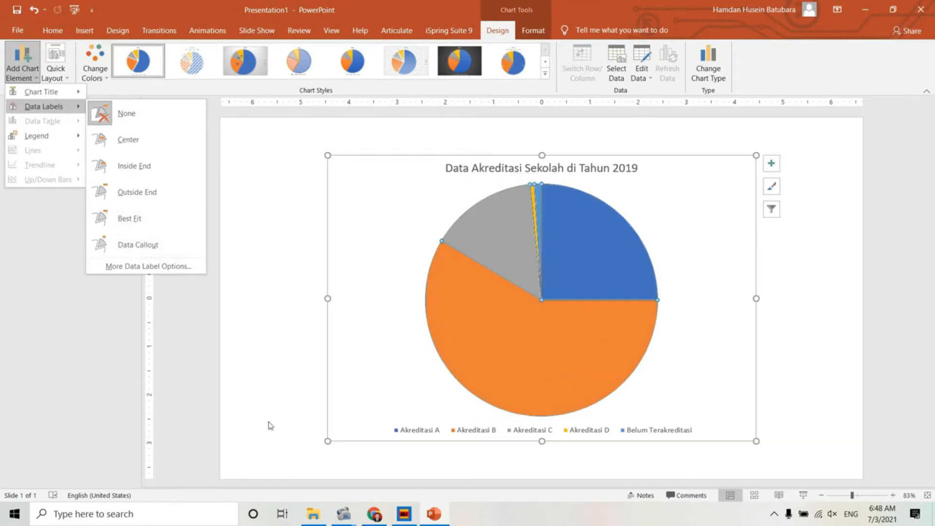
# Check the reference pie chart in Chrome, then return to PowerPoint and add Best Fit data labels to the pie slices
pyautogui.click(376, 516)
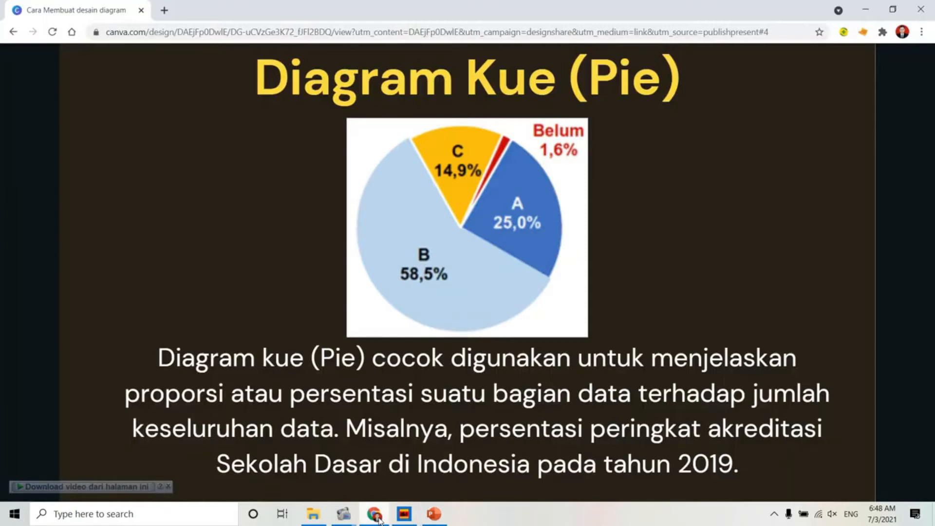
pyautogui.click(433, 514)
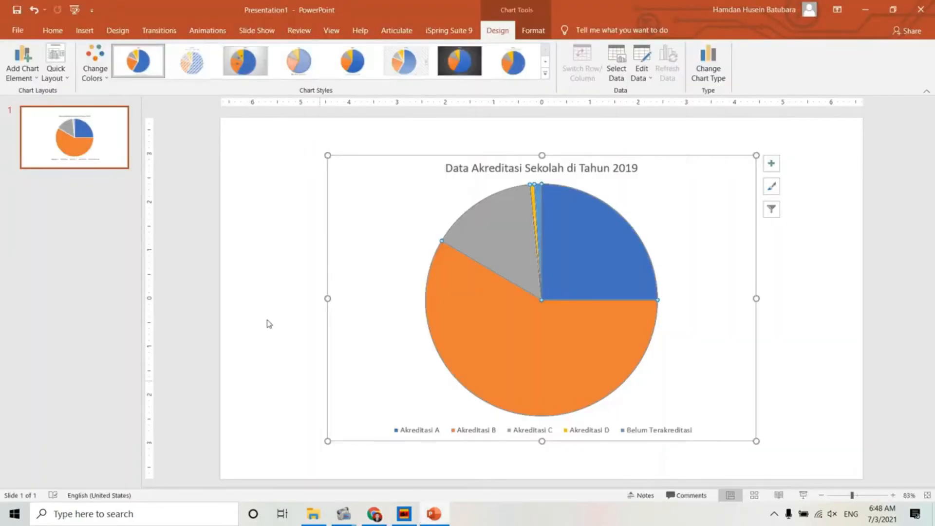
pyautogui.click(22, 71)
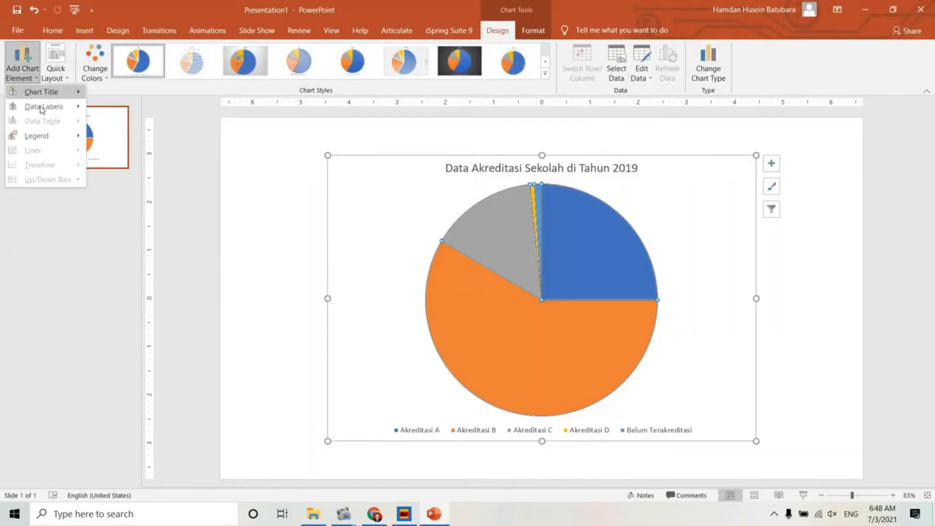
pyautogui.moveTo(81, 141)
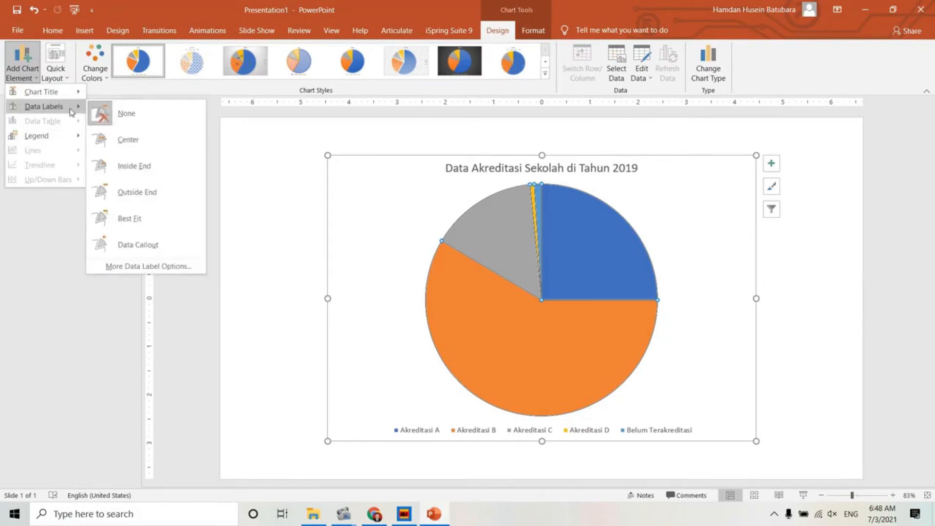
pyautogui.click(146, 223)
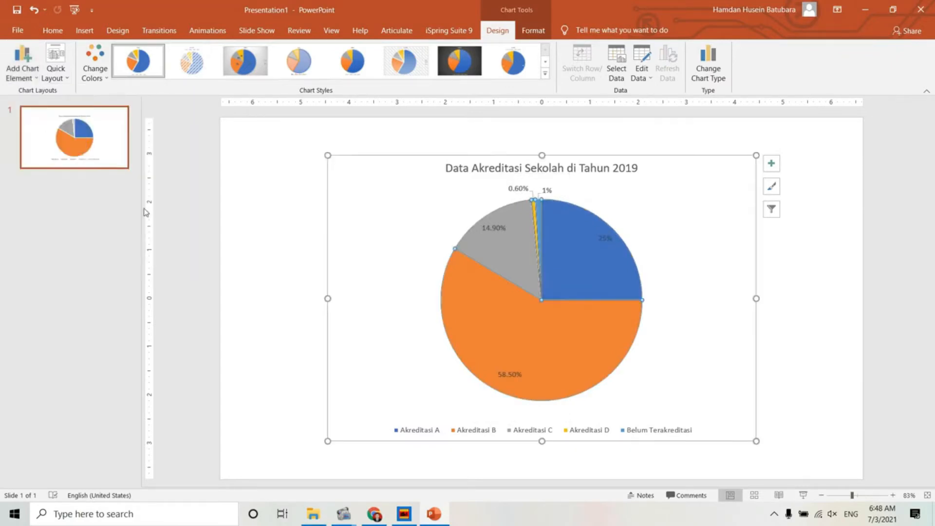
# Open the quick layout choices for the pie chart
pyautogui.click(60, 82)
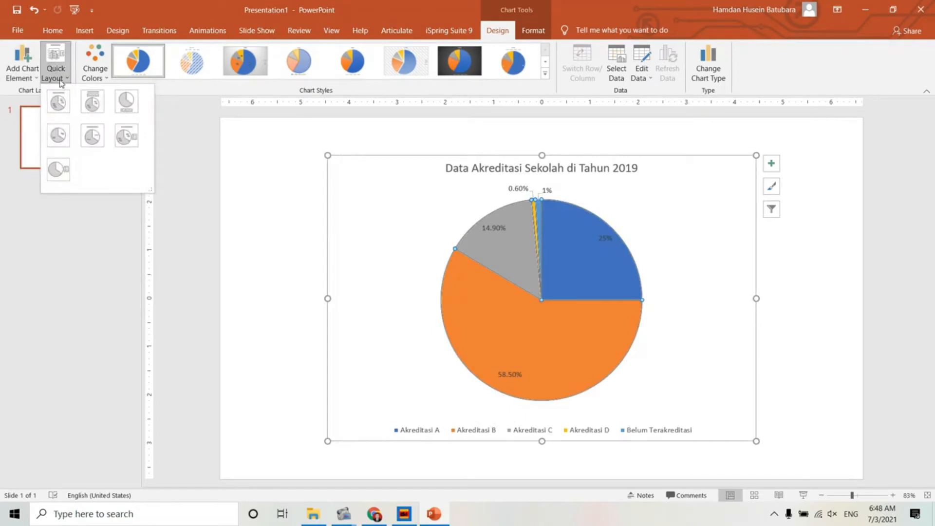